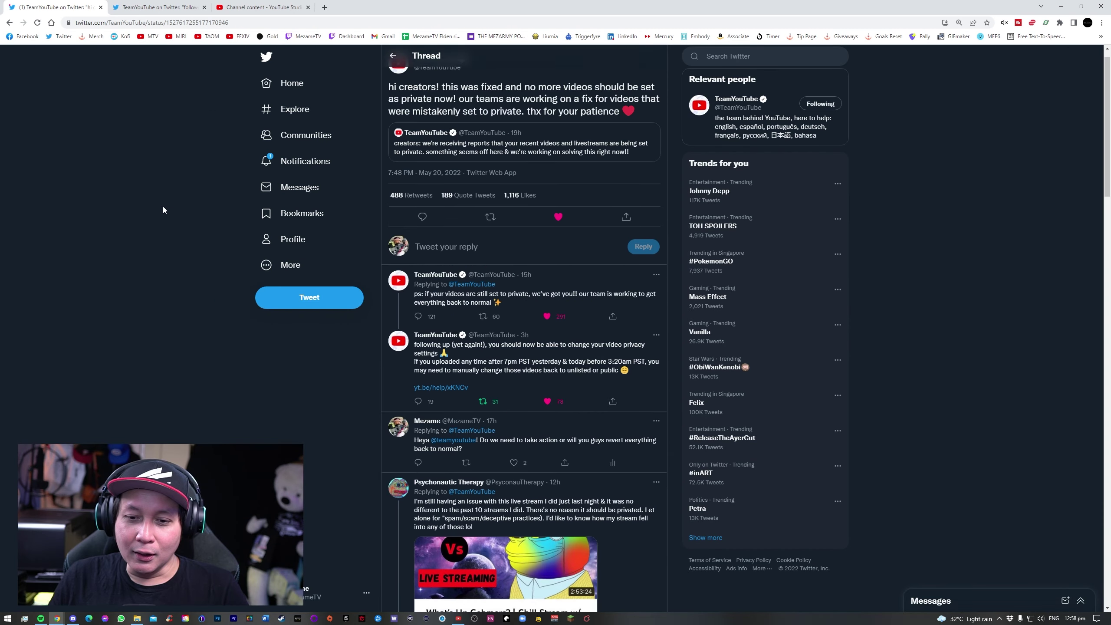
- Scroll through the TeamYouTube thread to find the follow-up tweet about changing video privacy
scroll(163, 206, "down", 12)
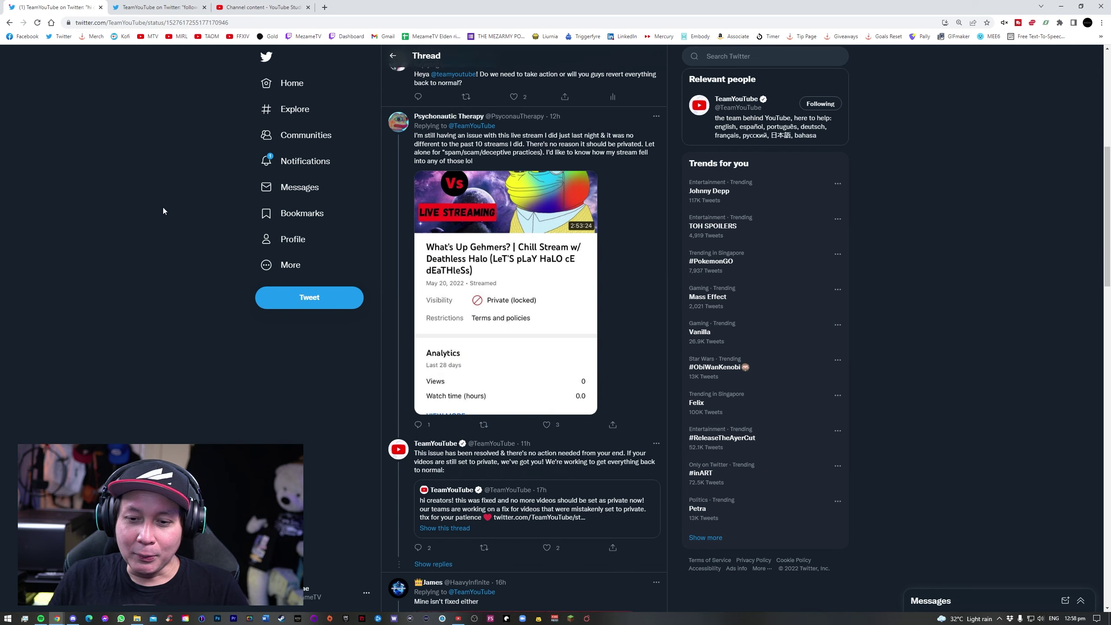
scroll(163, 208, "down", 5)
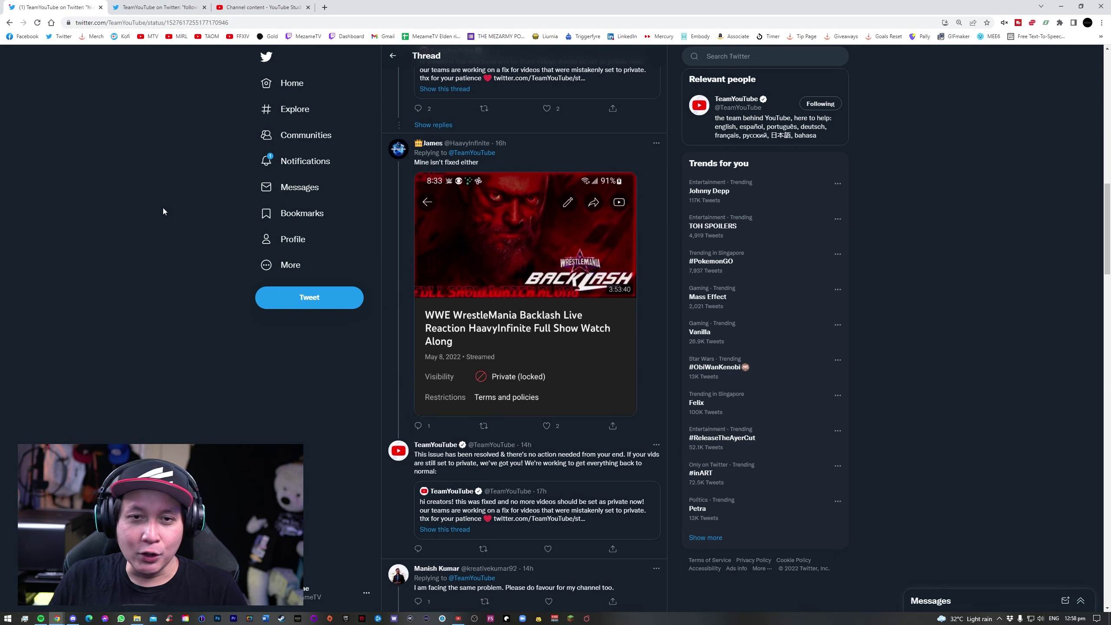
scroll(164, 221, "down", 3)
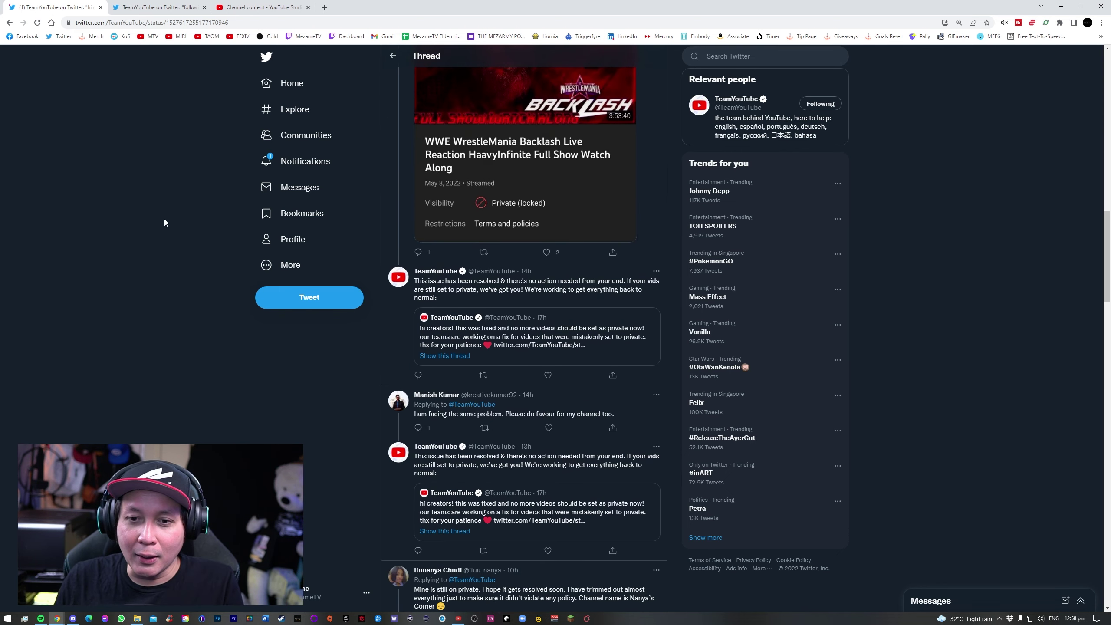
scroll(164, 222, "down", 3)
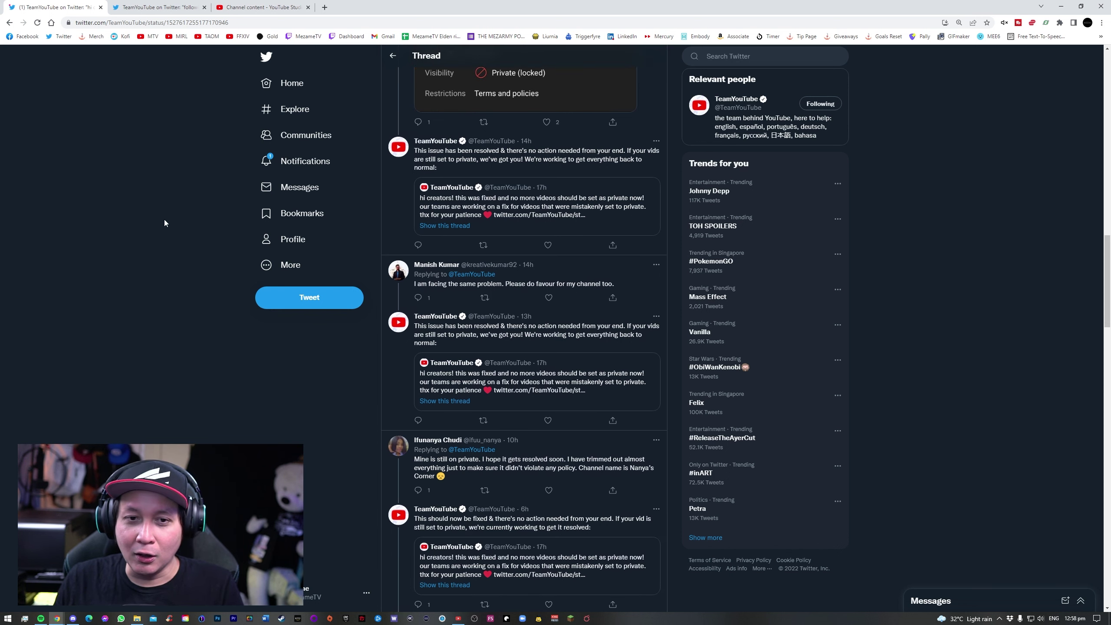
scroll(164, 223, "down", 9)
scroll(164, 223, "down", 4)
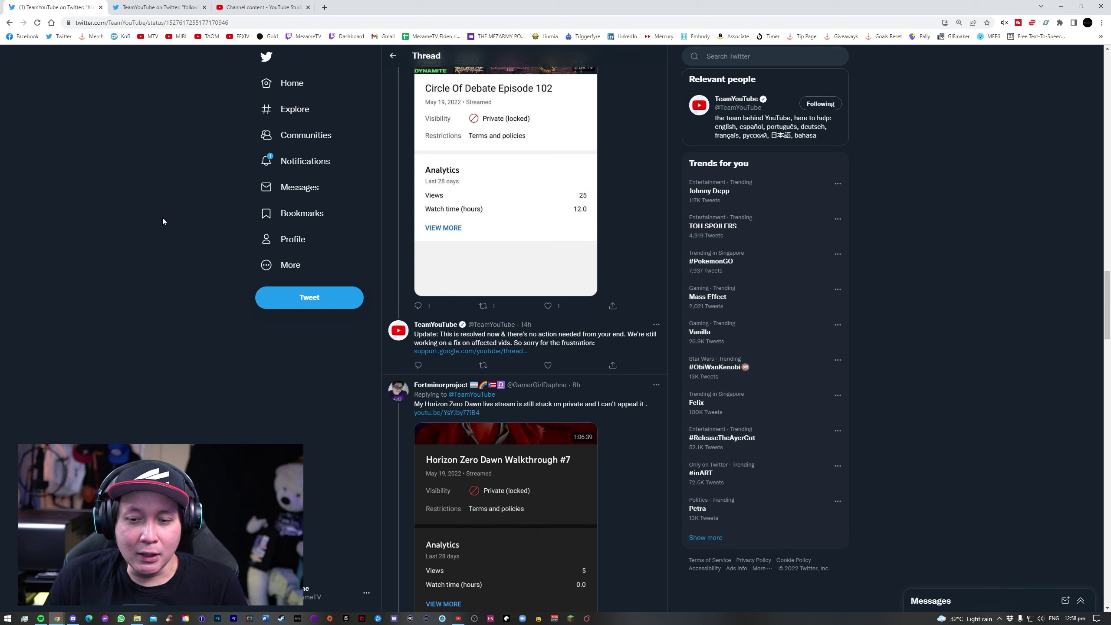
scroll(163, 218, "down", 5)
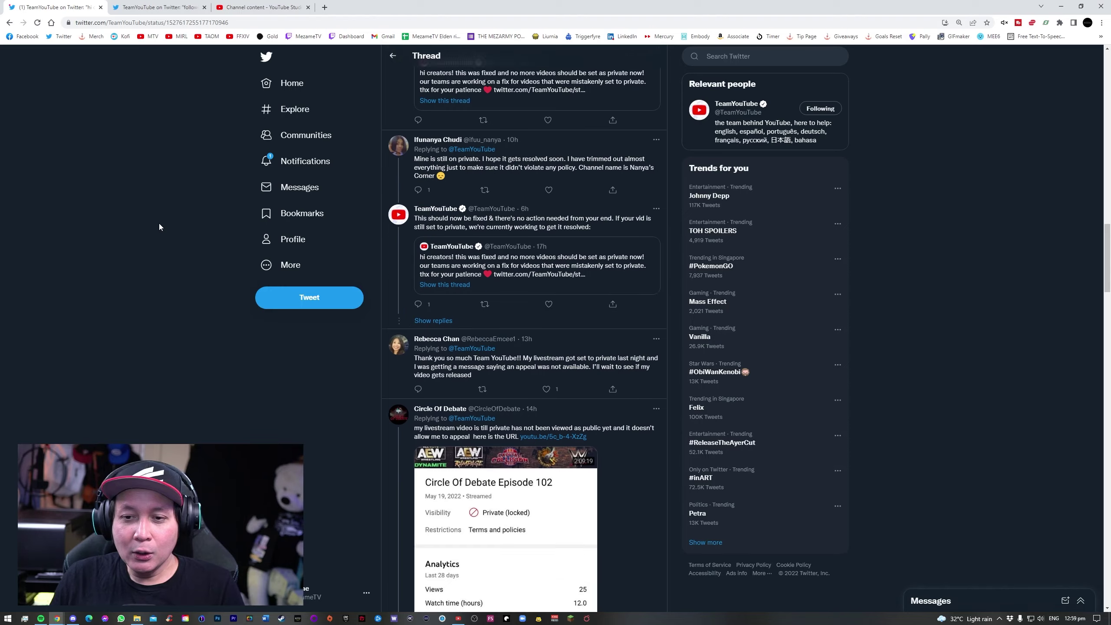
scroll(158, 223, "up", 12)
scroll(158, 224, "up", 10)
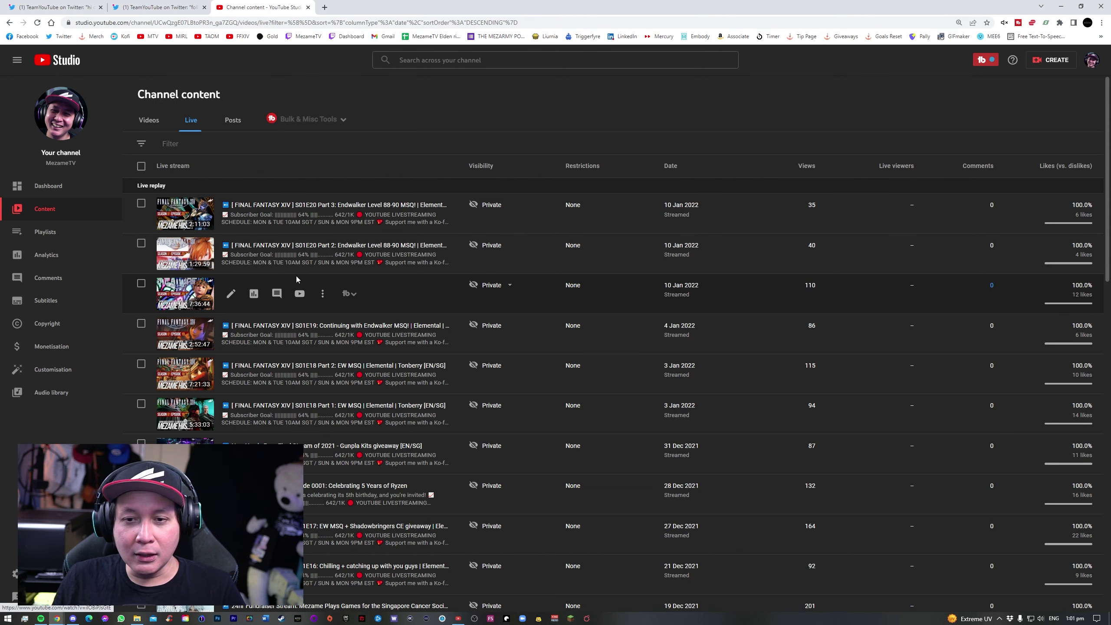
- Tick the 10 Jan 2022 live replays and the 3 Jan 2022 Part 2 replay
scroll(297, 278, "down", 3)
scroll(330, 365, "down", 2)
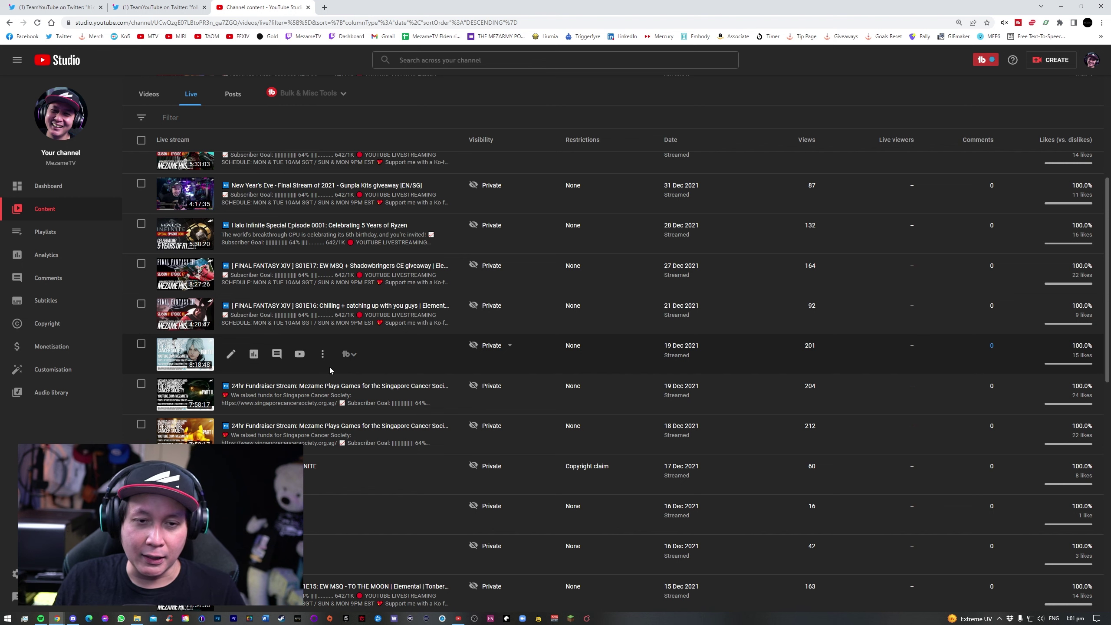
scroll(330, 367, "up", 5)
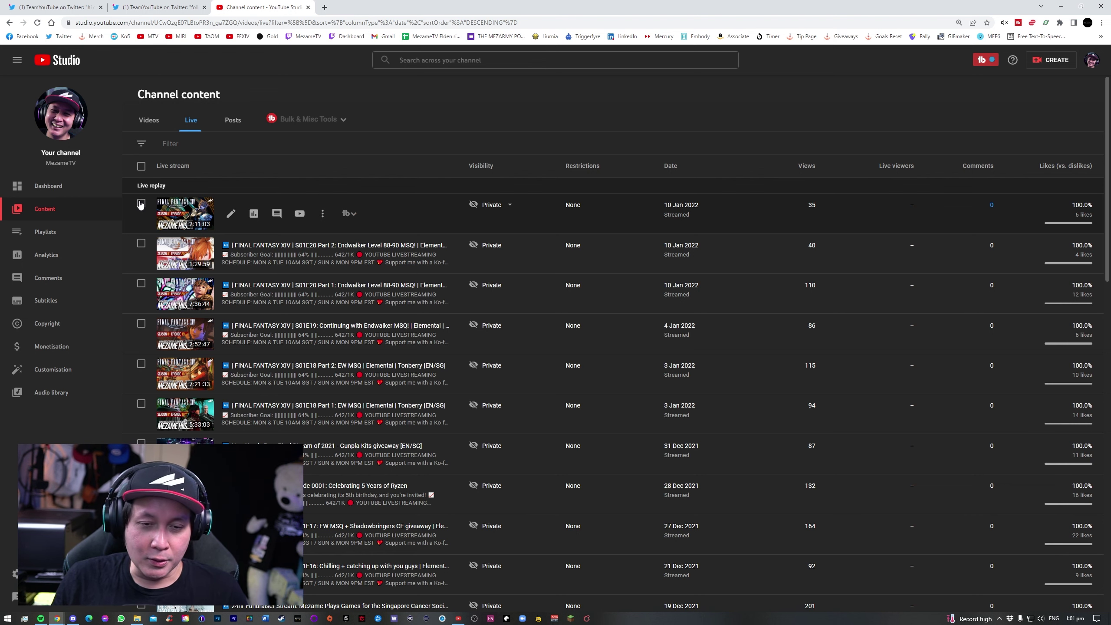
left_click(141, 203)
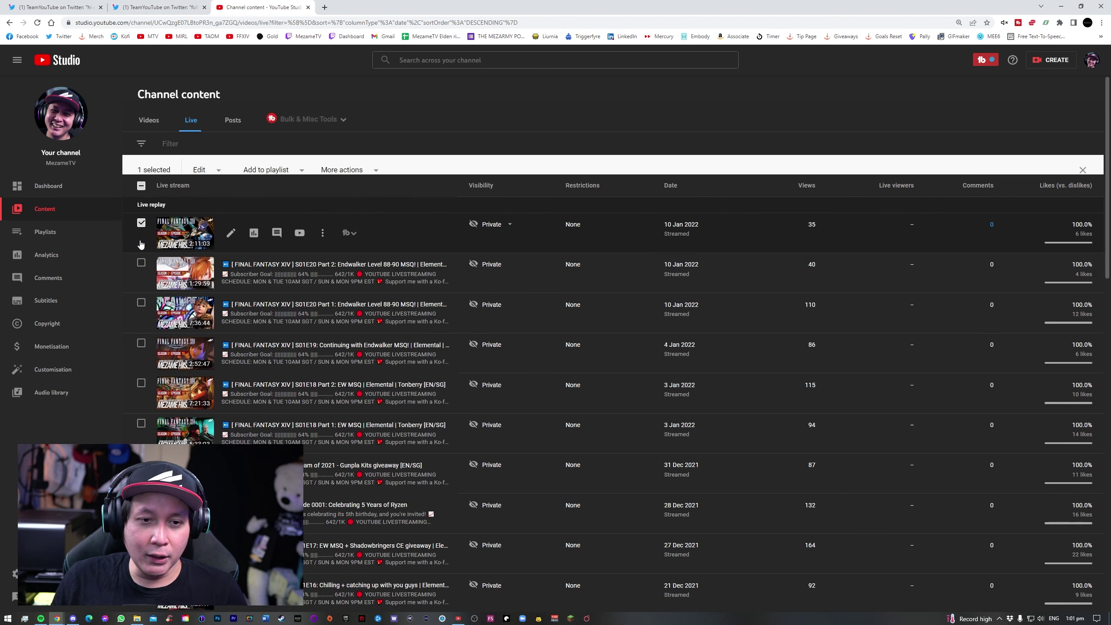
left_click(141, 313, "shift")
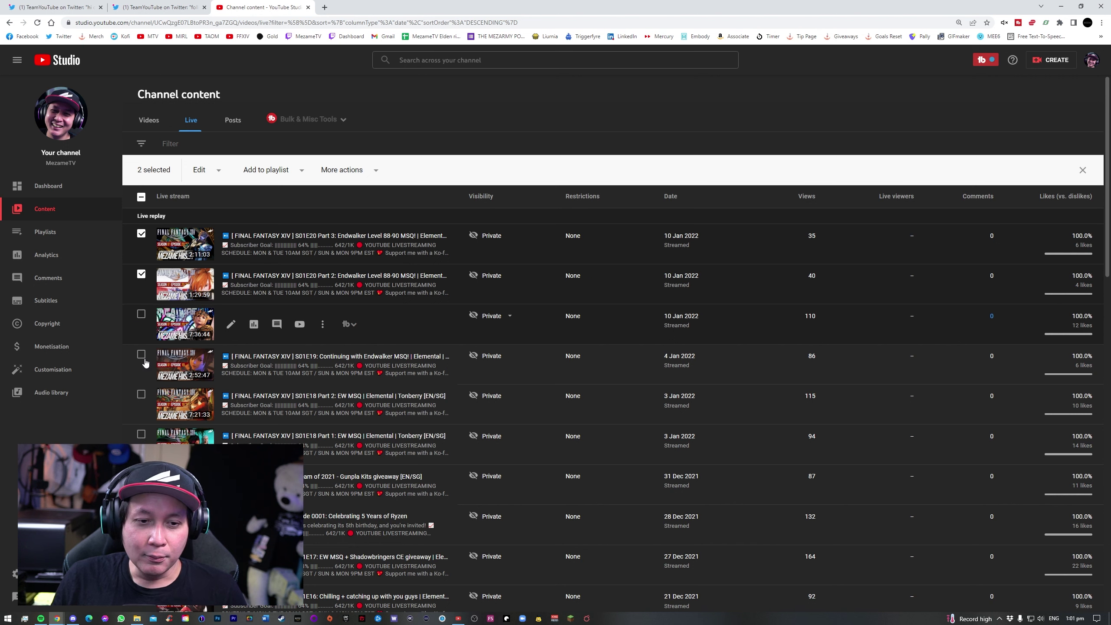
left_click(141, 396)
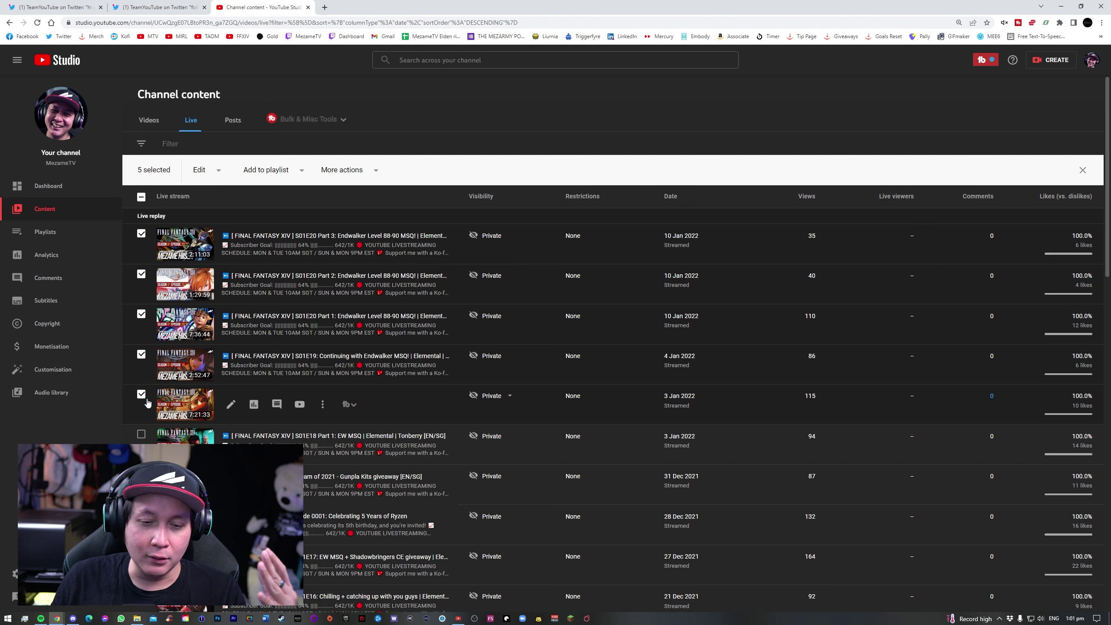
- Tick the older replays from 3 Jan 2022 Part 1 back to the 18 Dec 2021 fundraiser
scroll(144, 433, "down", 4)
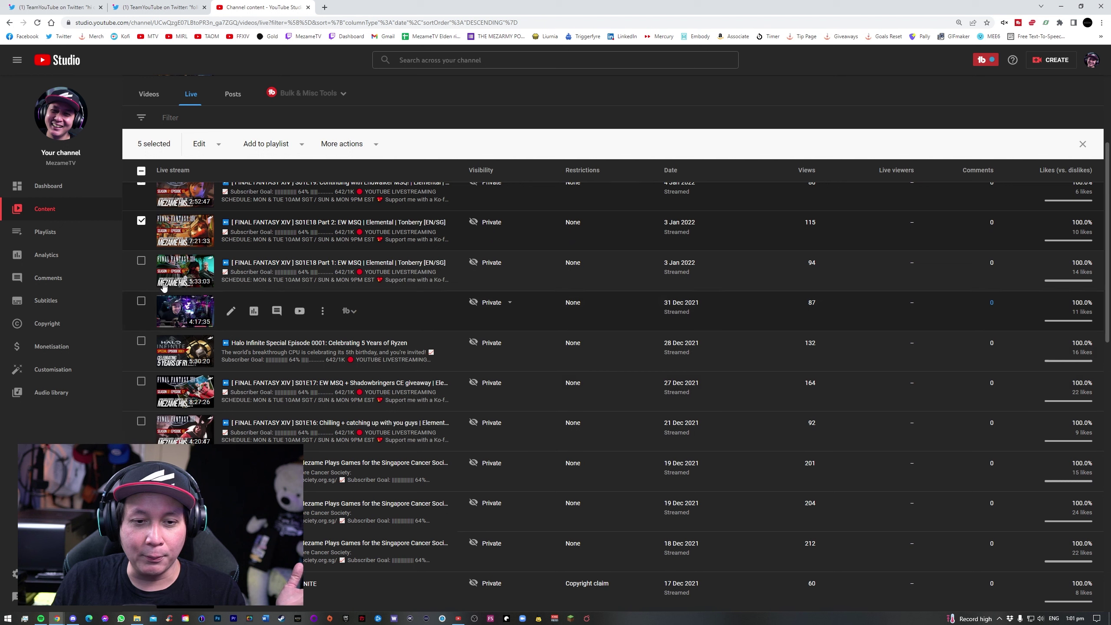
left_click(141, 260)
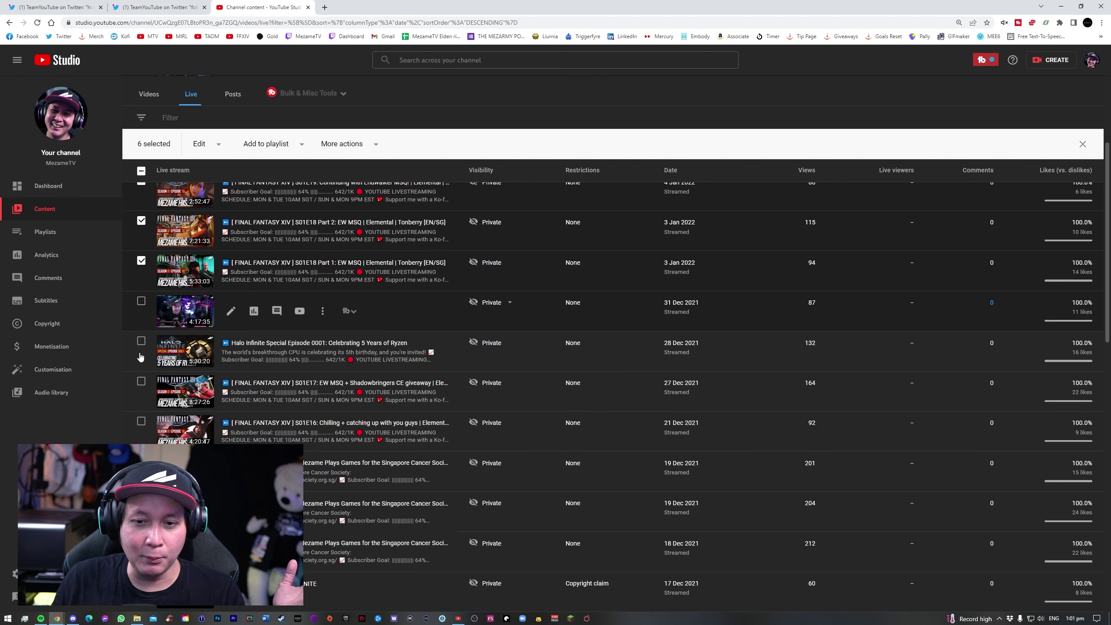
left_click(141, 301)
left_click(141, 341)
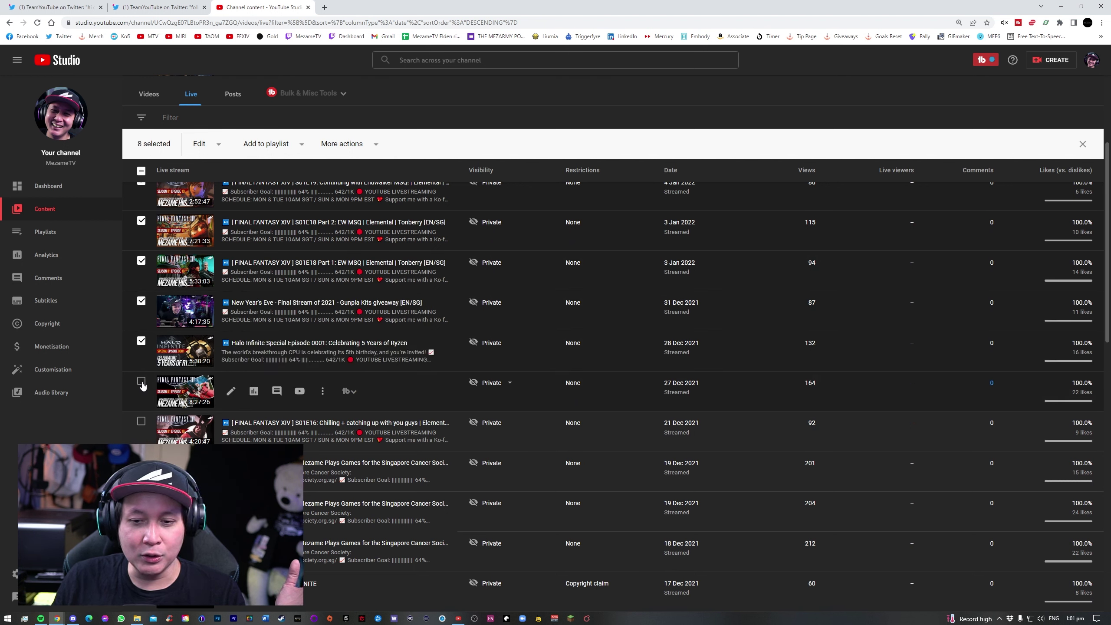
left_click(141, 381)
left_click(141, 422)
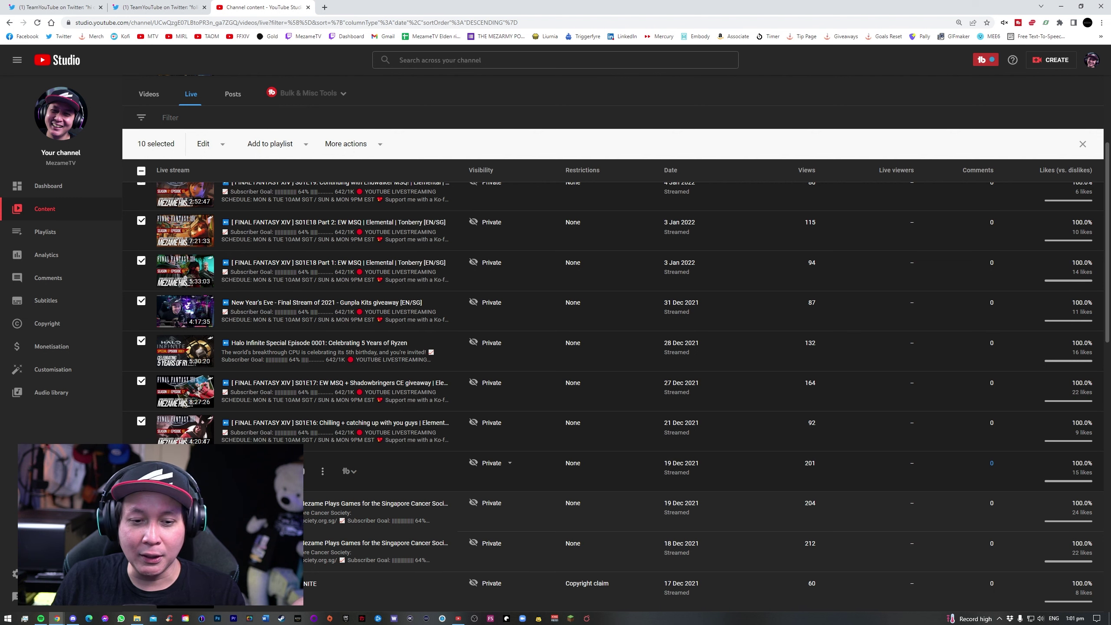
left_click(141, 462)
left_click(141, 503)
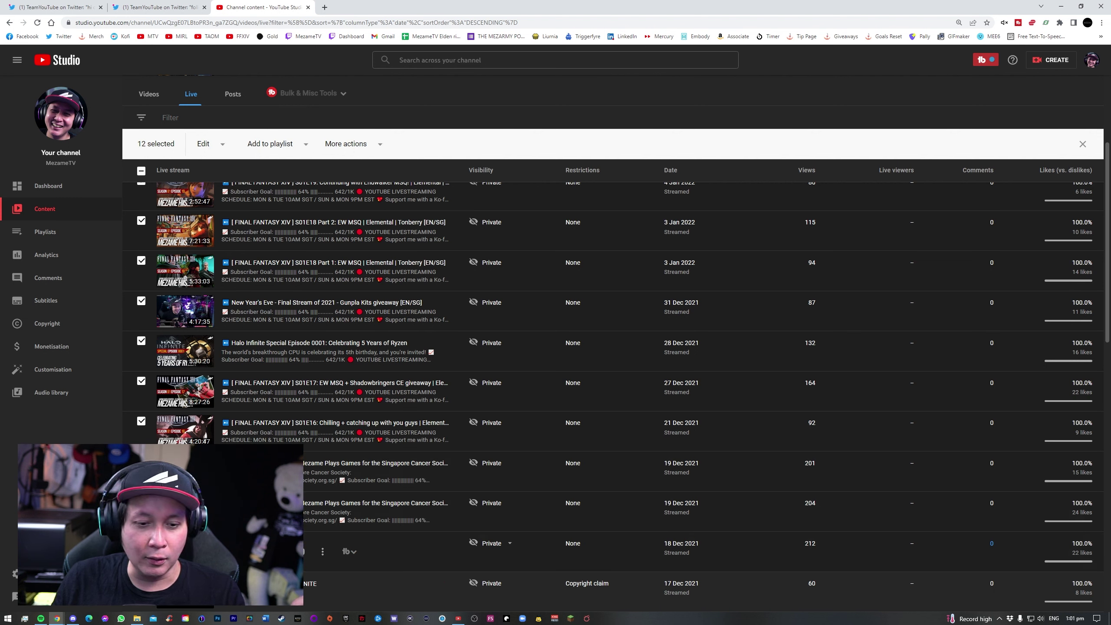
left_click(141, 542)
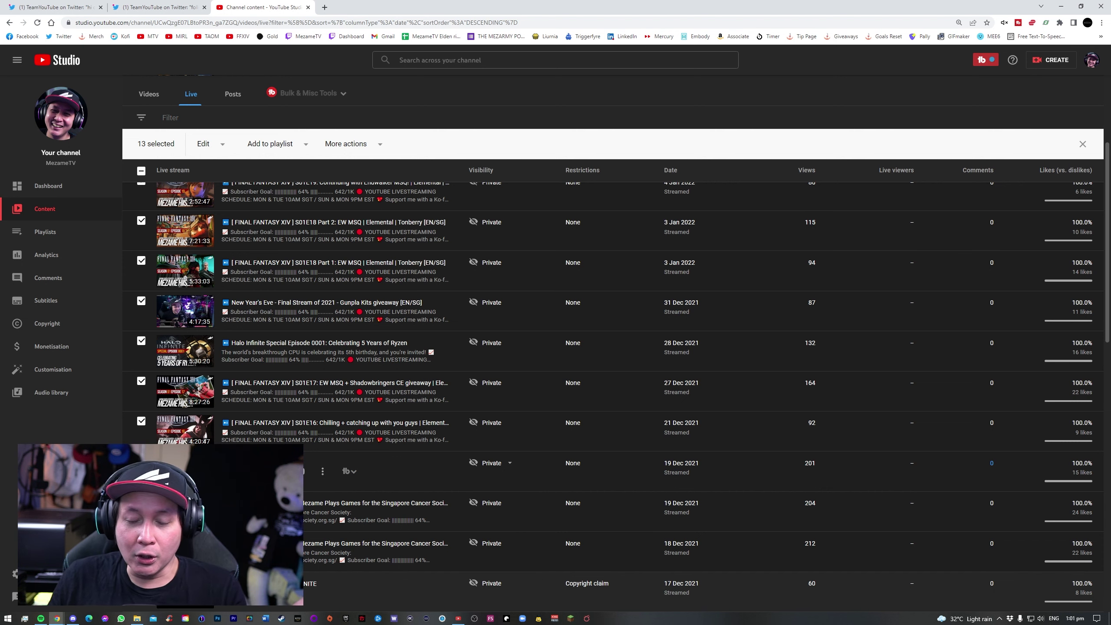
scroll(263, 466, "down", 3)
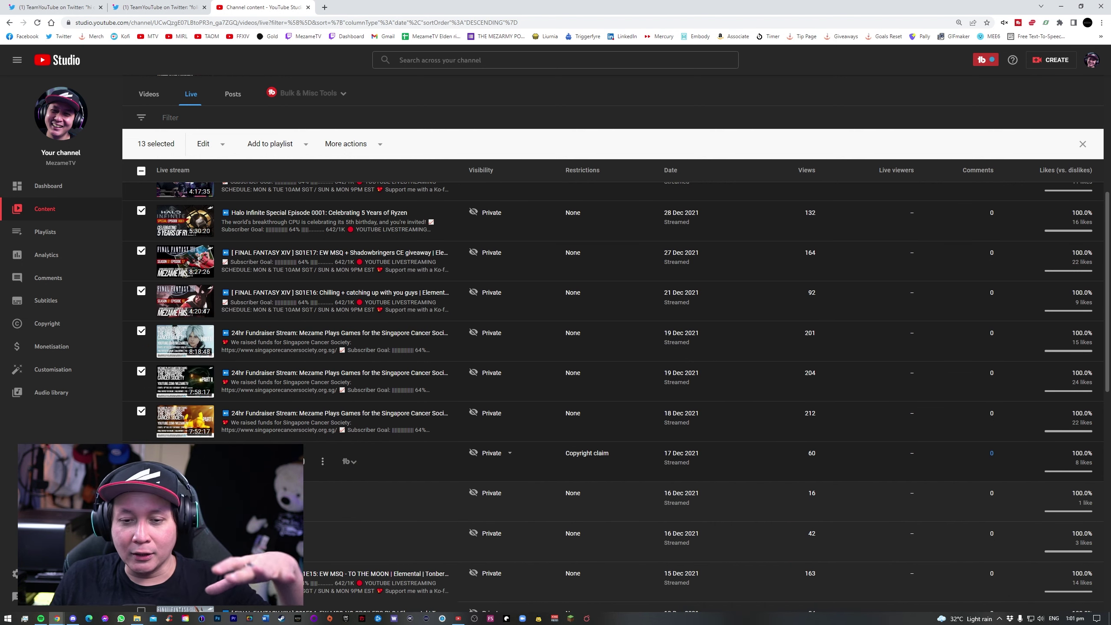
scroll(284, 464, "down", 3)
scroll(284, 464, "up", 5)
scroll(284, 463, "up", 5)
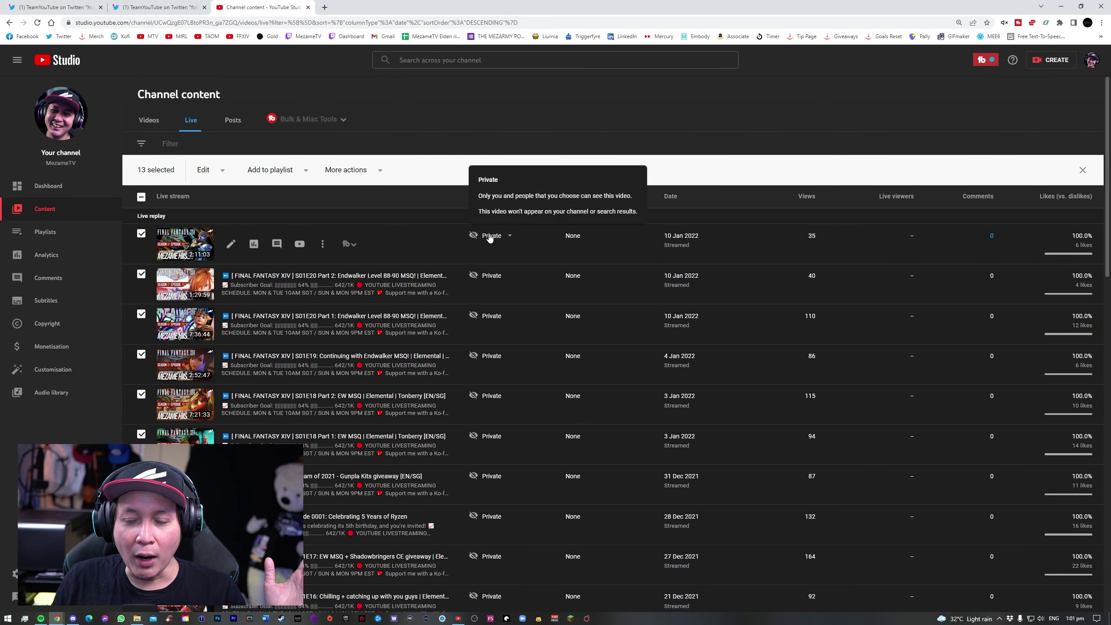
left_click(504, 275)
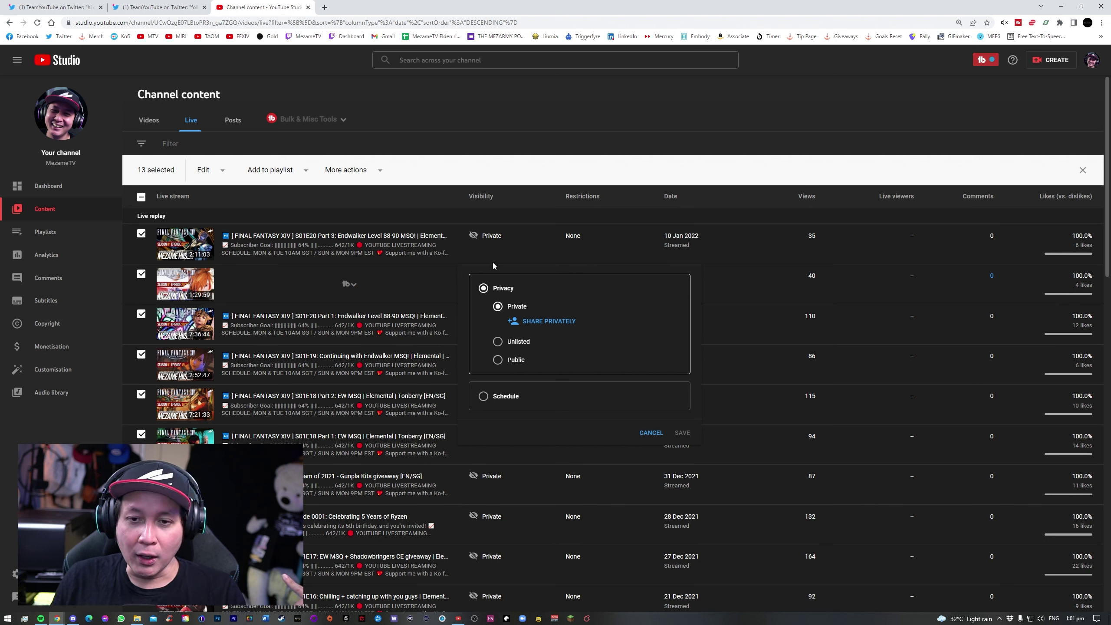
left_click(209, 197)
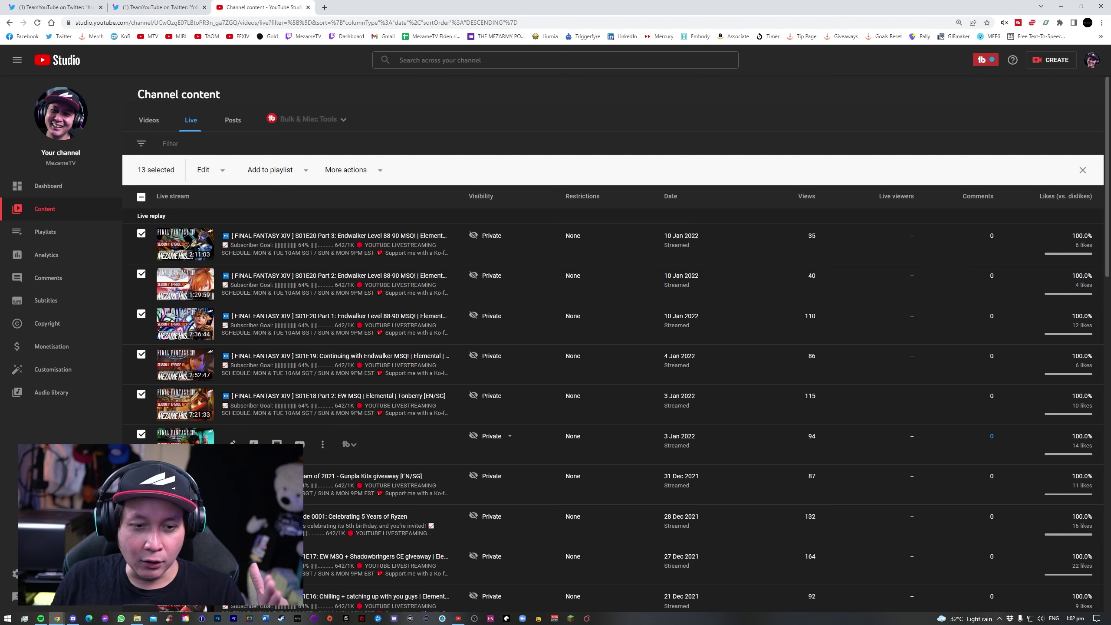
- Choose Visibility as the bulk-edit field and set the new visibility to Unlisted
left_click(218, 171)
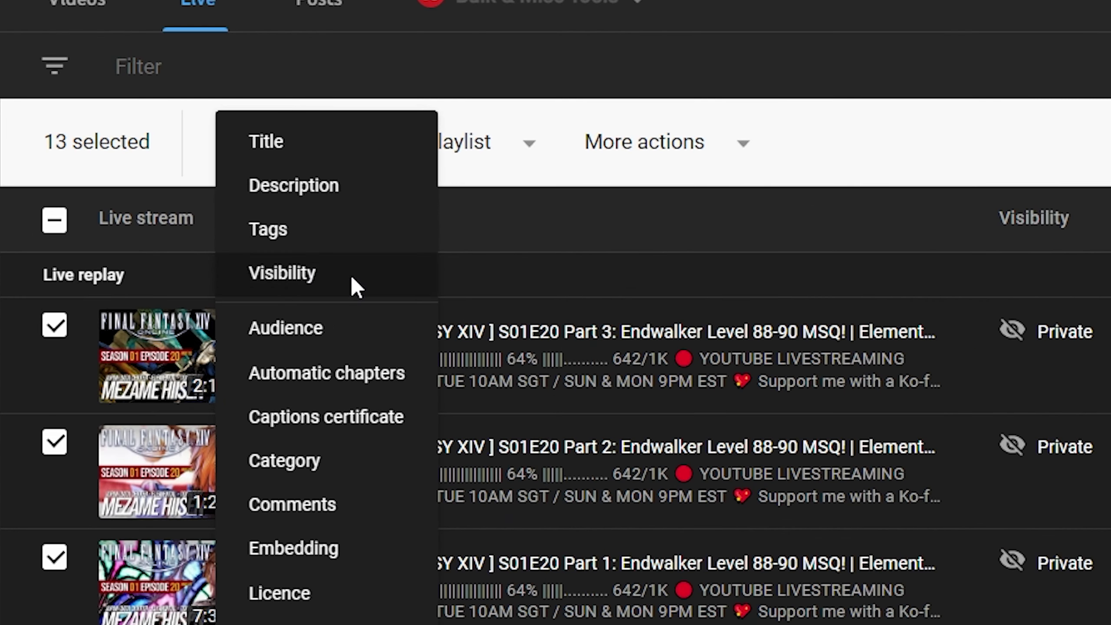
left_click(354, 288)
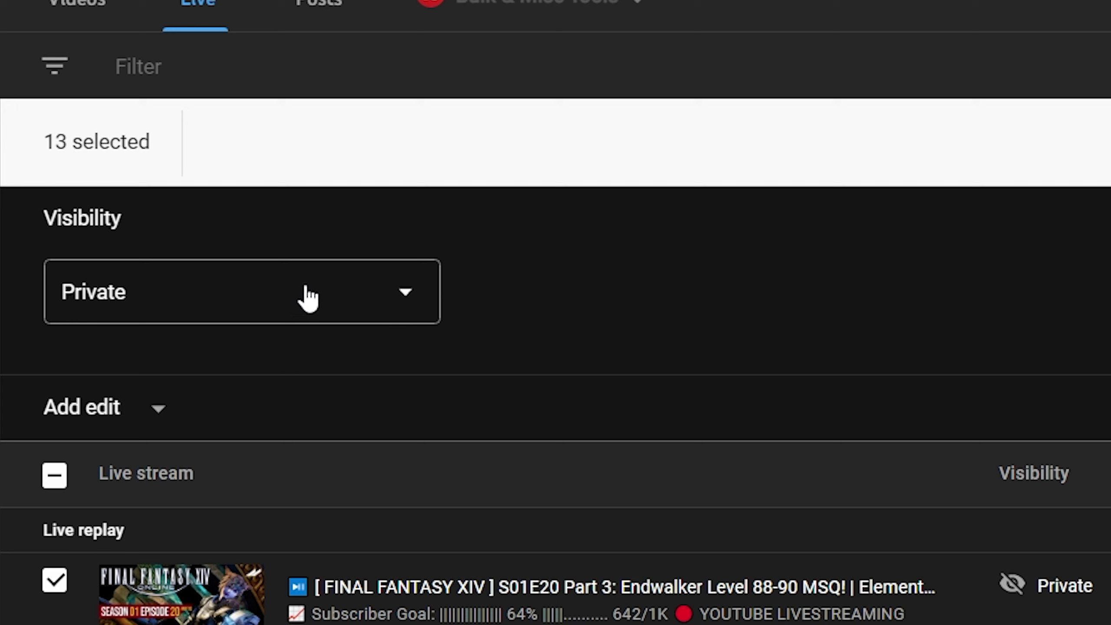
left_click(285, 283)
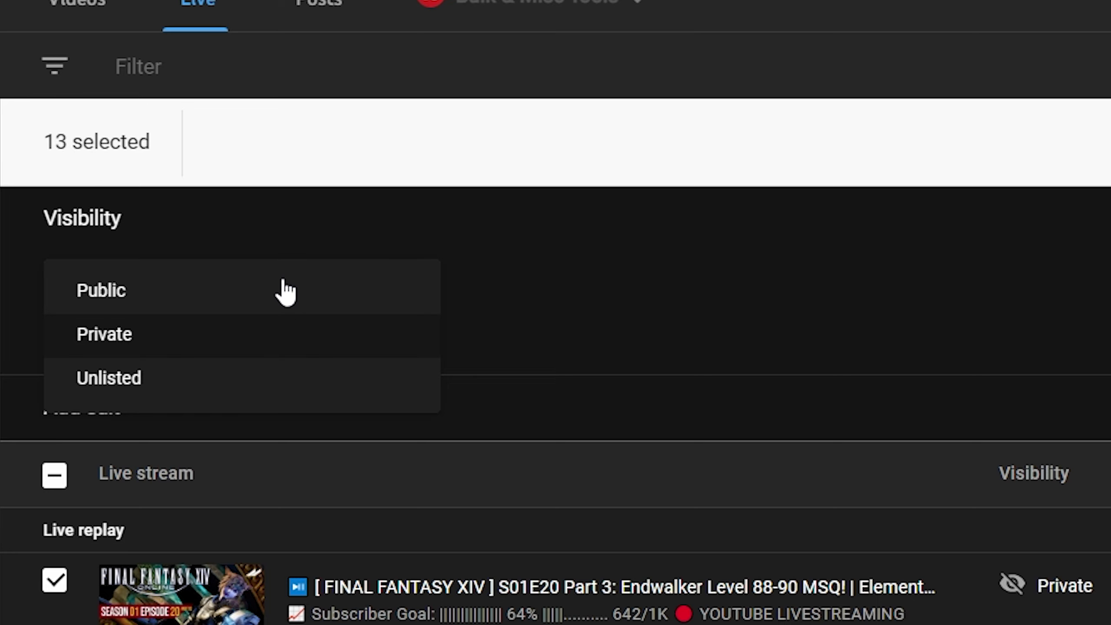
left_click(265, 379)
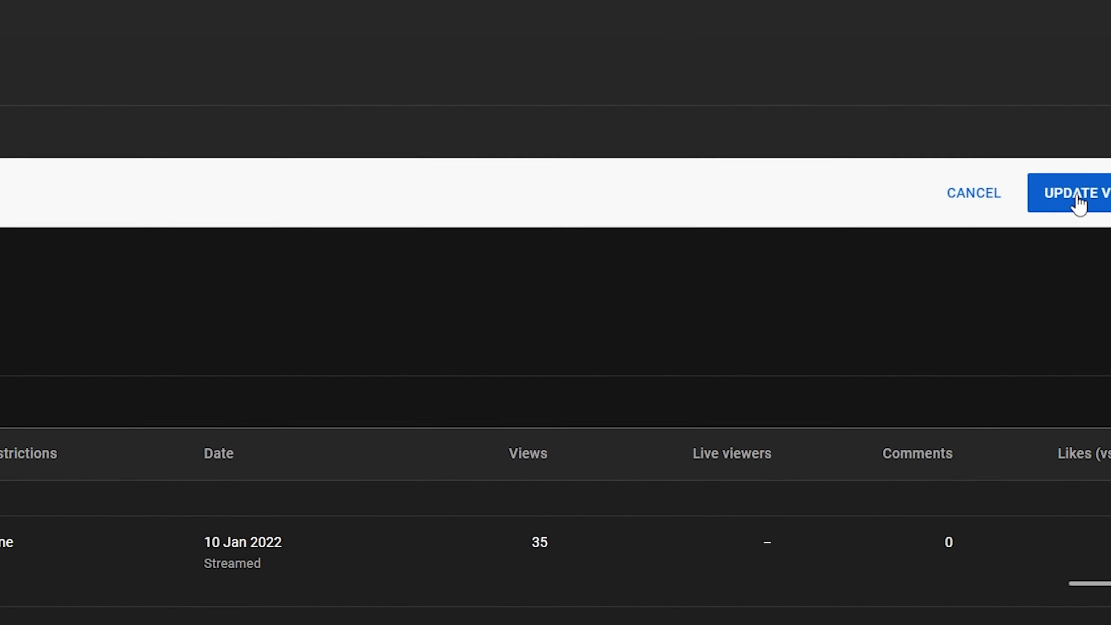
- Update the videos, acknowledge the bulk update cannot be stopped, and confirm it
left_click(1032, 185)
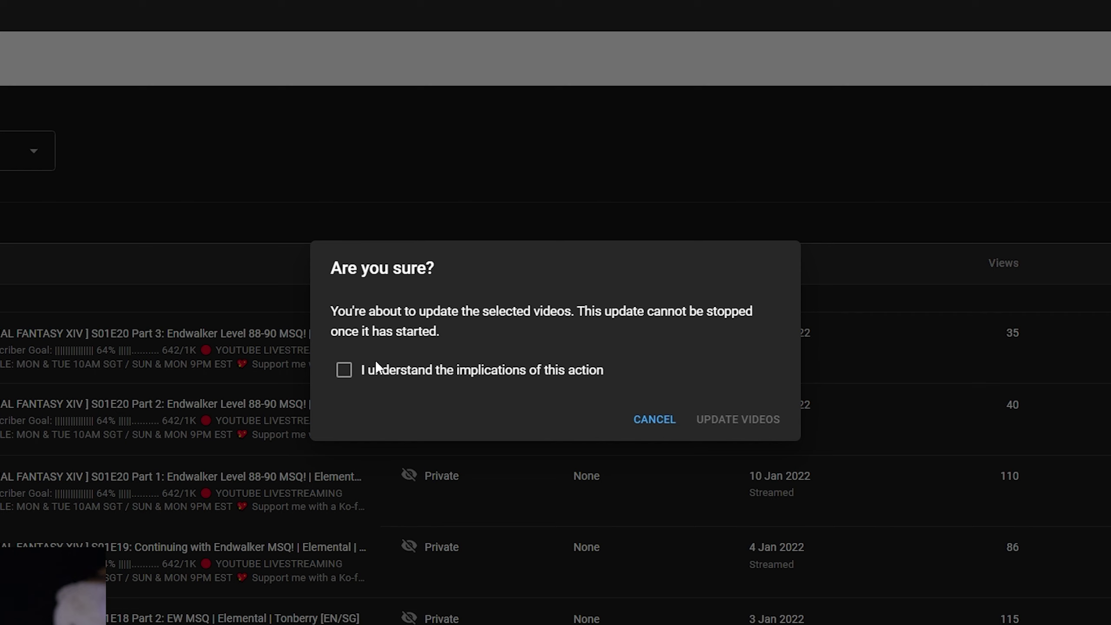
left_click(344, 371)
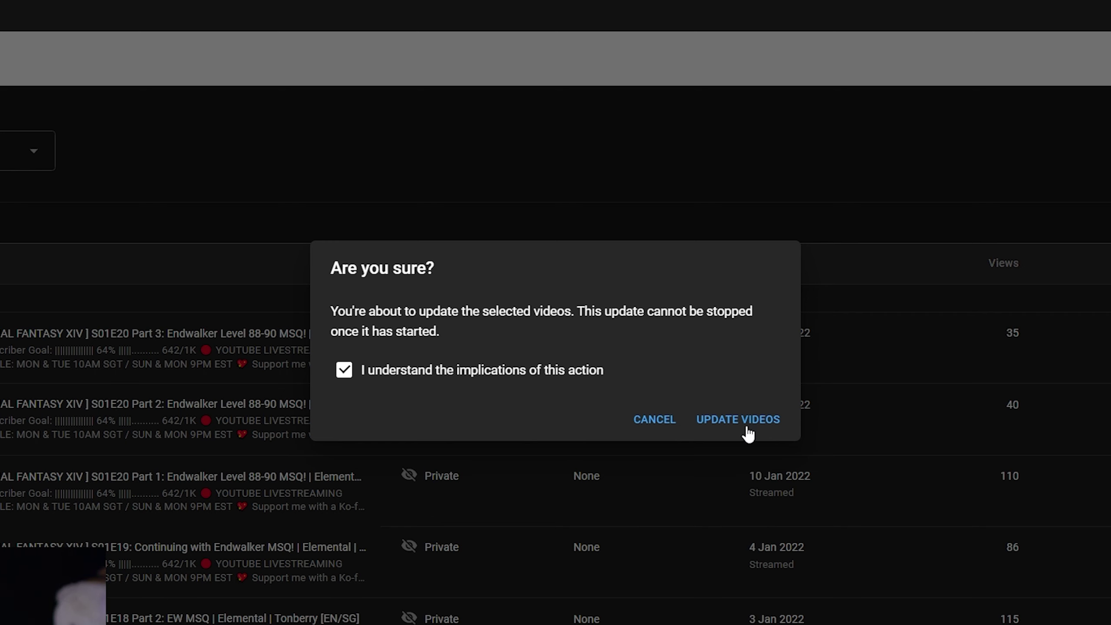
left_click(731, 415)
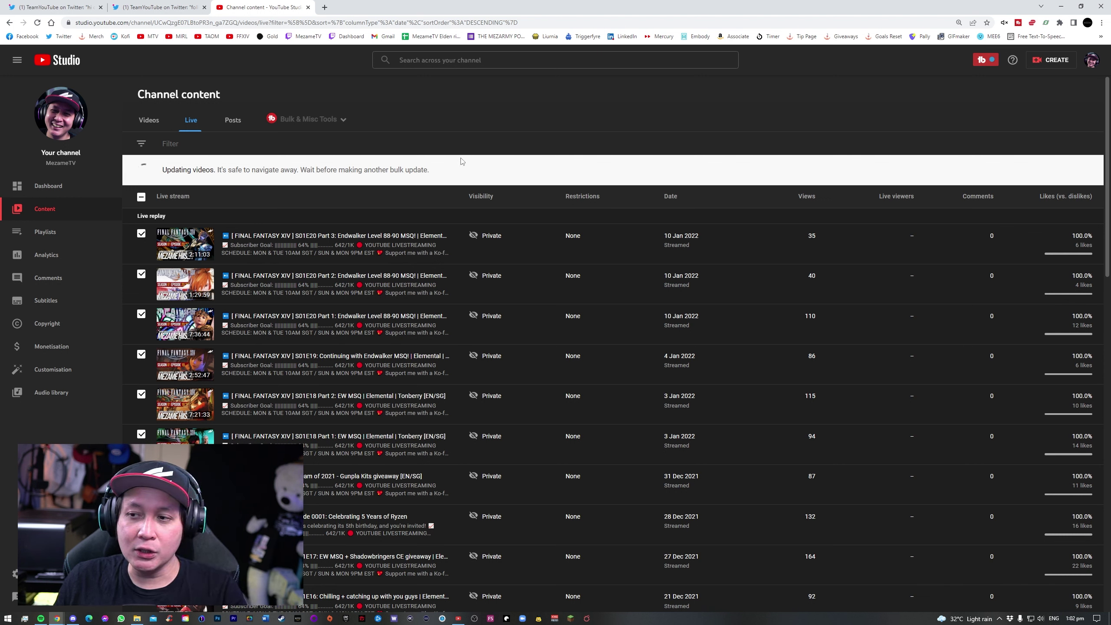
scroll(402, 221, "down", 2)
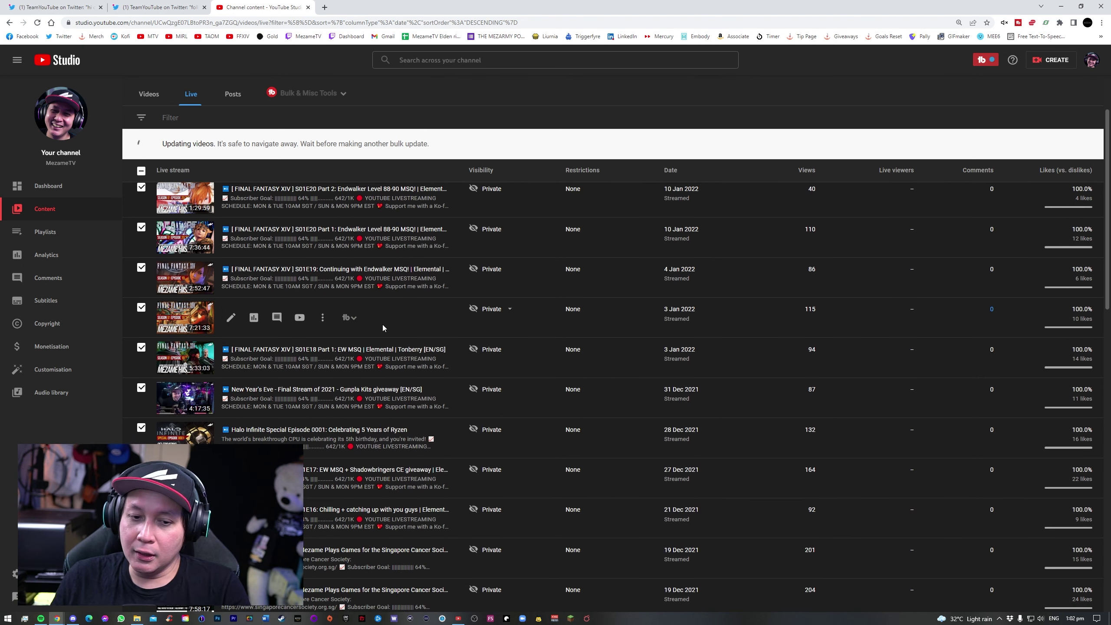
scroll(379, 314, "up", 2)
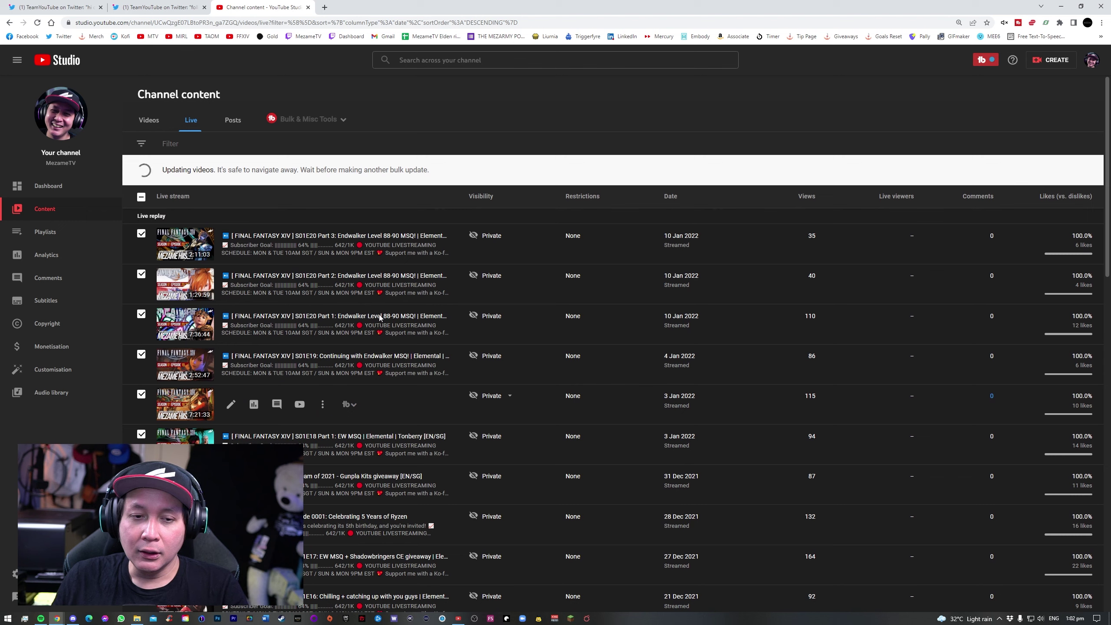